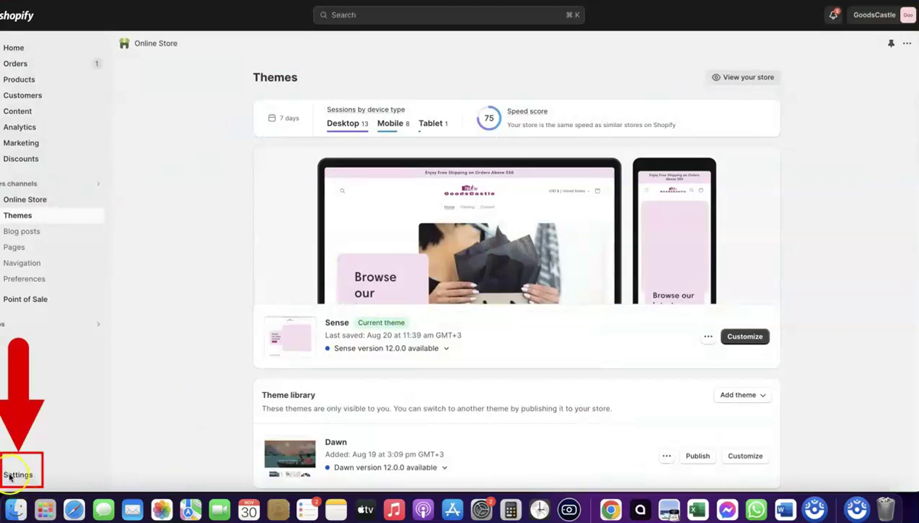
# Open the store's payment settings
pyautogui.click(17, 475)
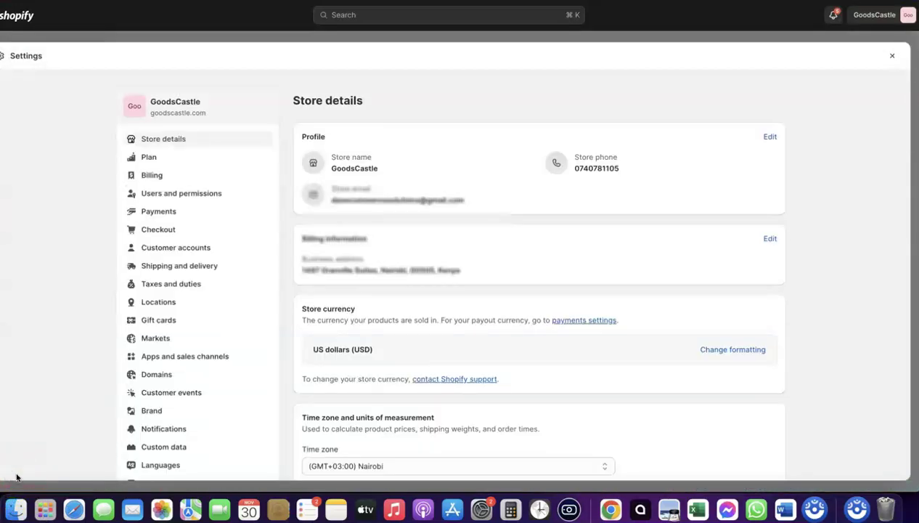
pyautogui.click(153, 214)
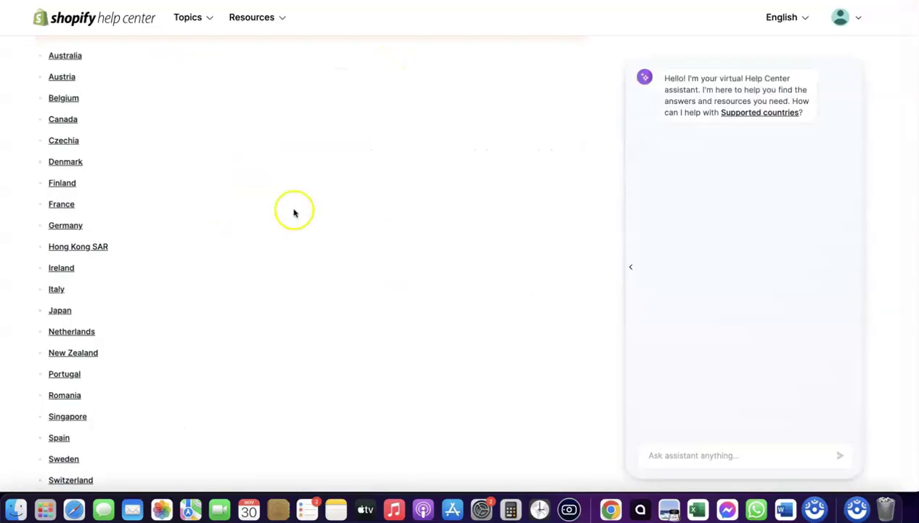
# Examine the Help Center list of countries supported for Shopify Payments, including the two-step authentication caution and the closing note
pyautogui.scroll(5, 295, 211)
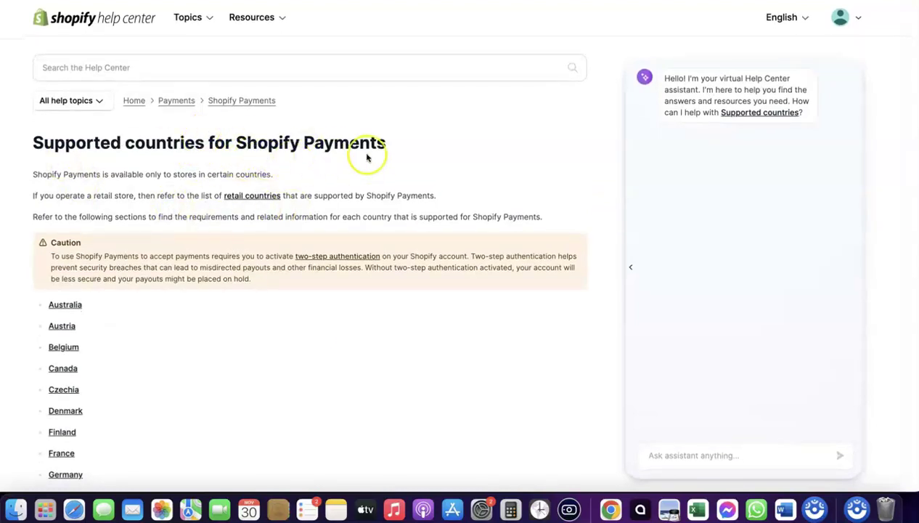
pyautogui.scroll(-4, 368, 156)
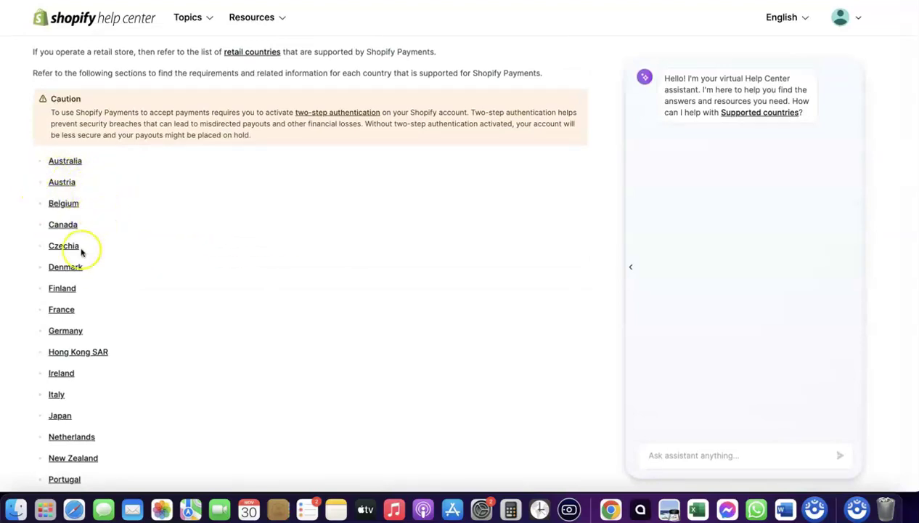
pyautogui.scroll(-1, 102, 270)
pyautogui.scroll(-1, 108, 266)
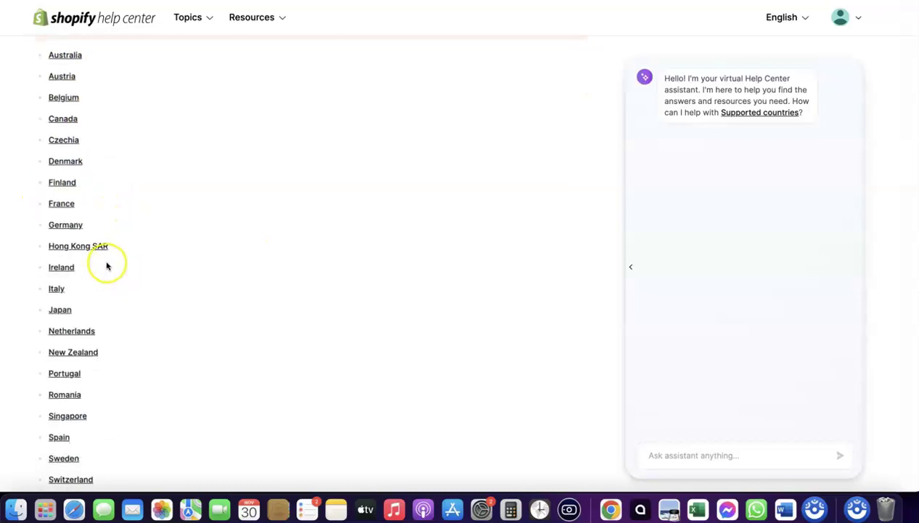
pyautogui.scroll(-1, 69, 341)
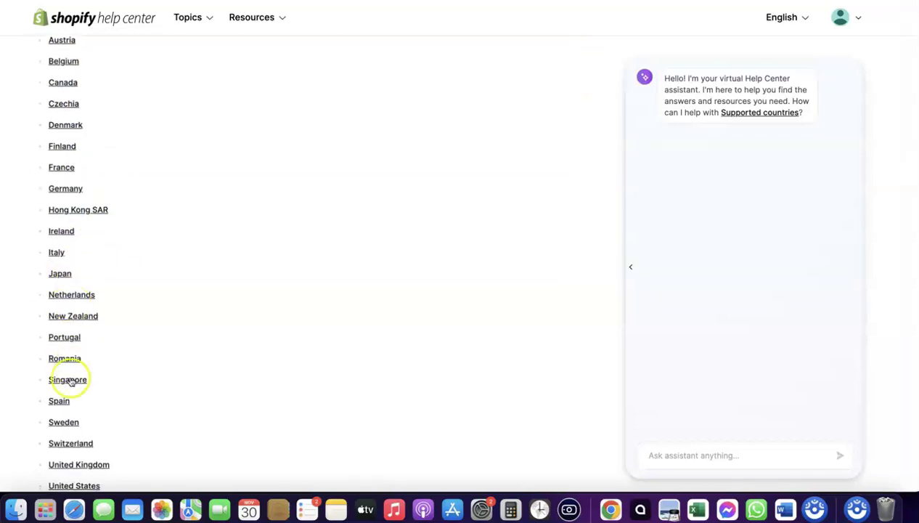
pyautogui.scroll(-2, 78, 369)
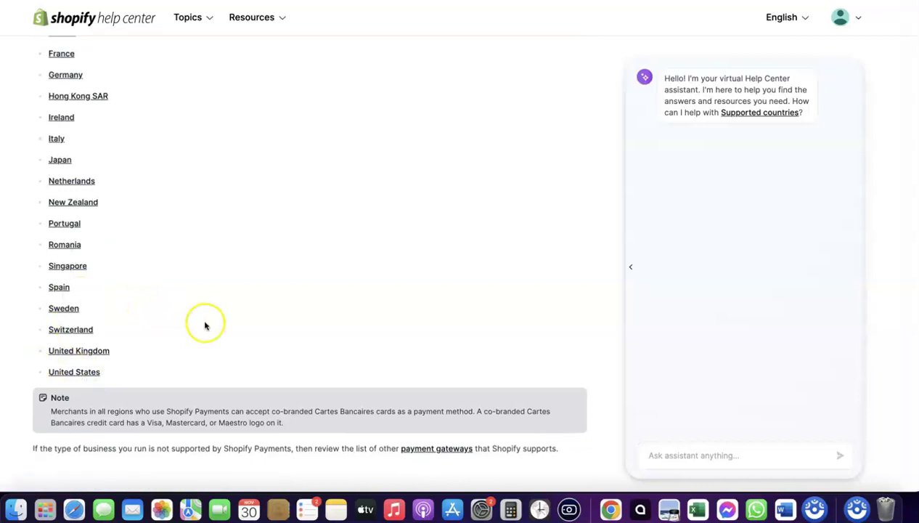
pyautogui.scroll(2, 205, 325)
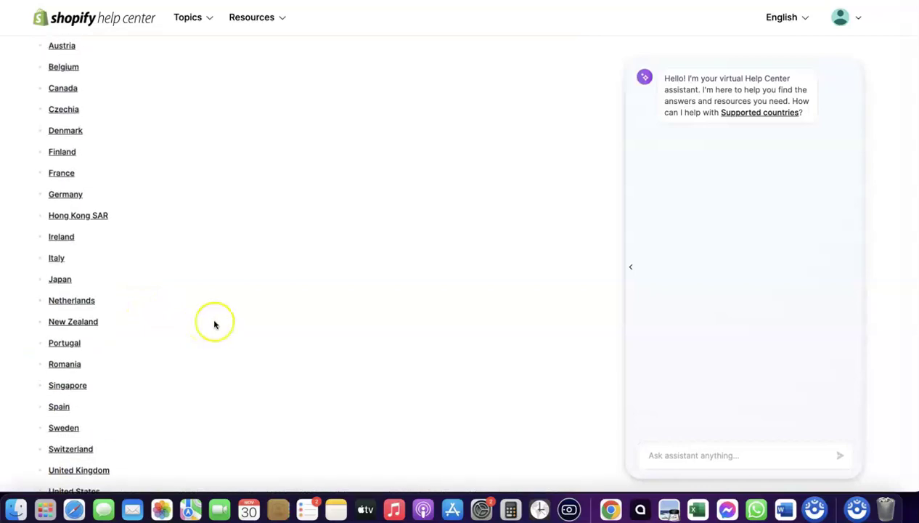
pyautogui.scroll(1, 69, 62)
pyautogui.scroll(2, 71, 60)
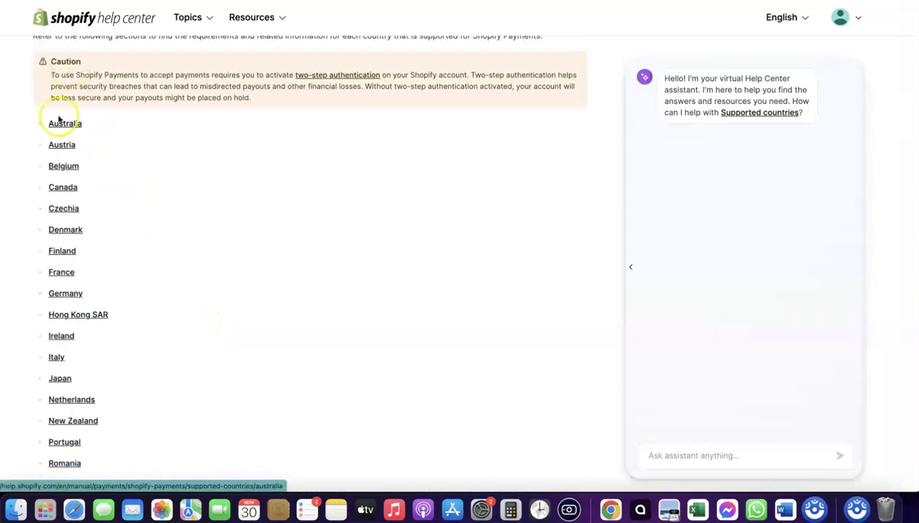
pyautogui.scroll(3, 166, 155)
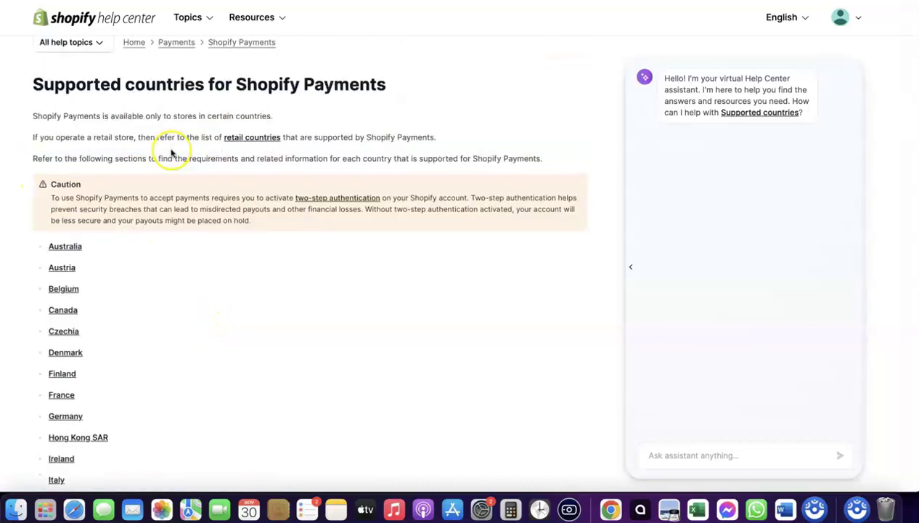
pyautogui.scroll(-6, 169, 145)
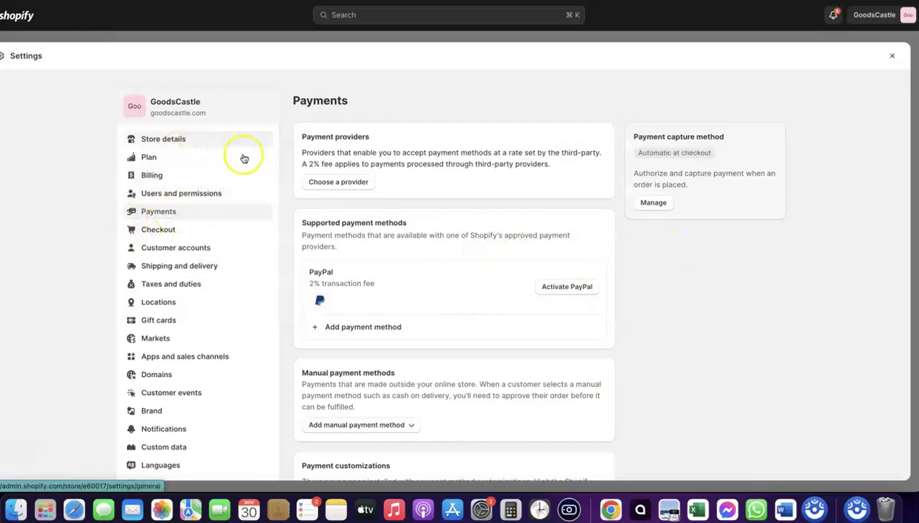
# Find Stripe among the third-party payment providers and start connecting a Stripe account to the store
pyautogui.click(338, 184)
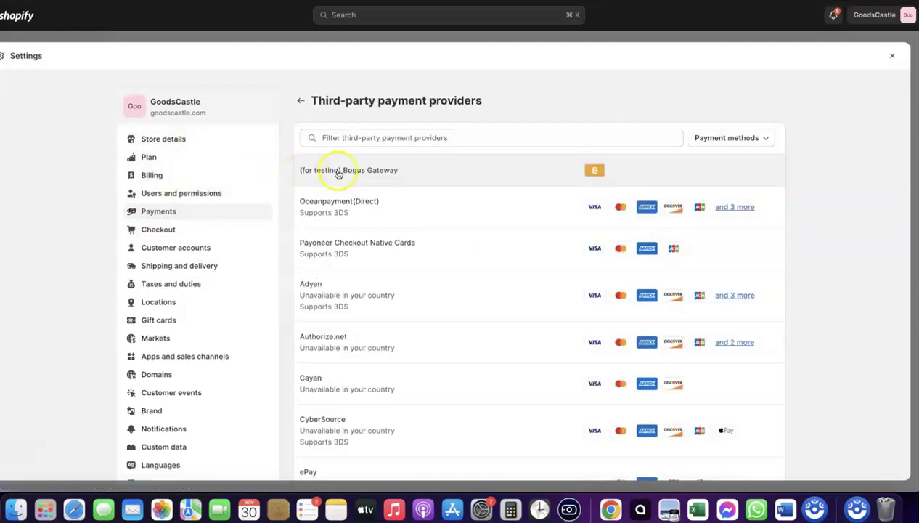
pyautogui.click(465, 137)
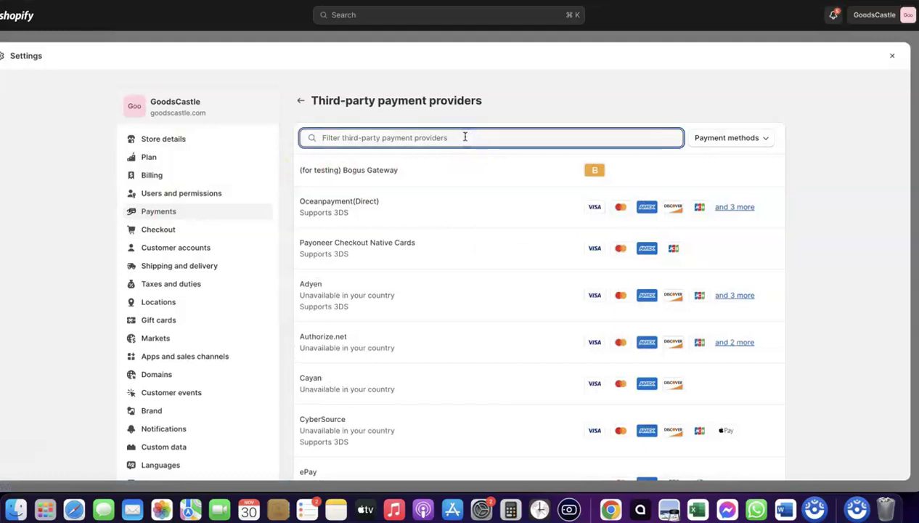
pyautogui.write('Stripe')
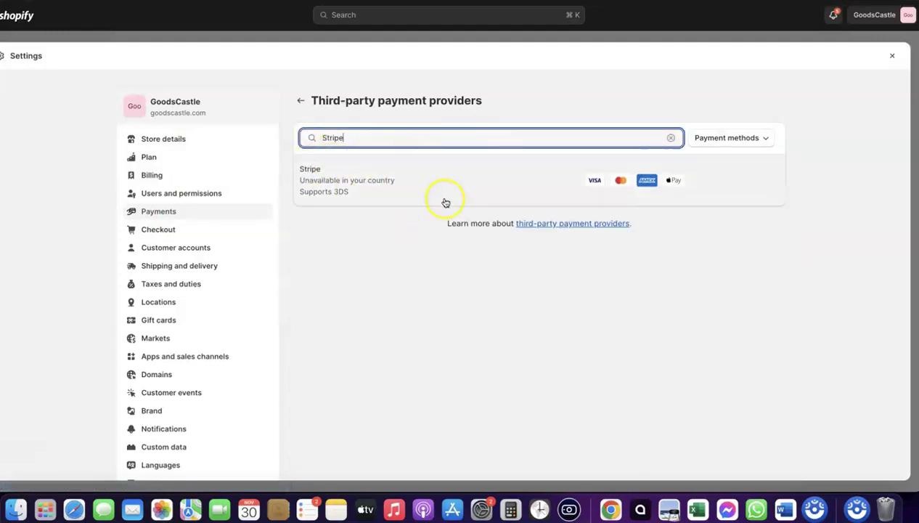
pyautogui.click(374, 181)
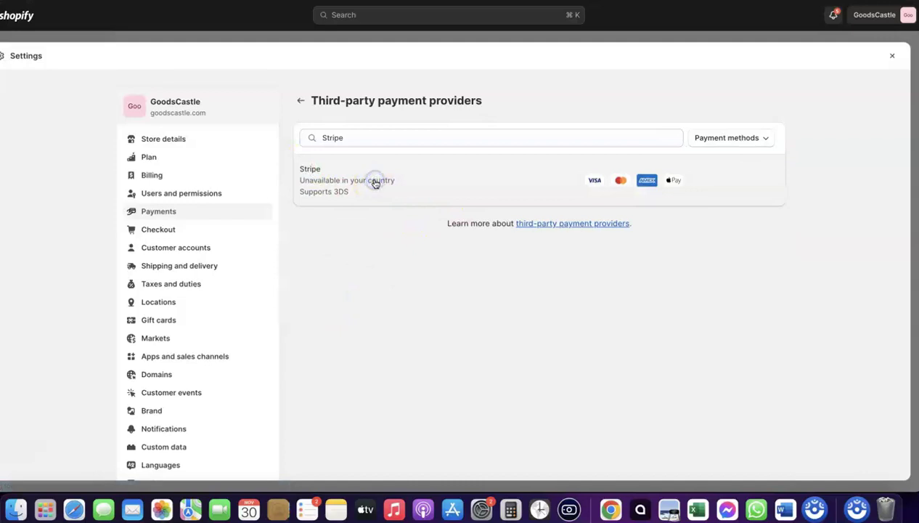
pyautogui.click(256, 159)
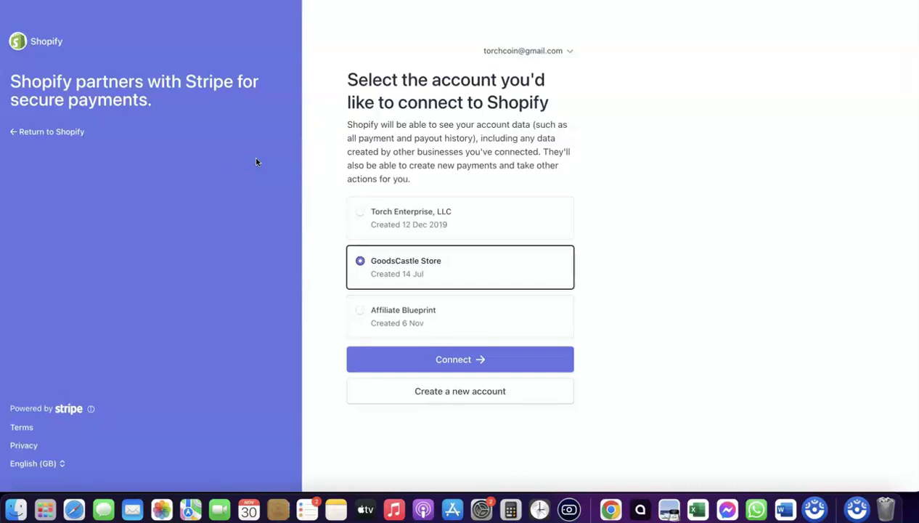
# Switch to the Stripe dashboard to check the GoodsCastle Store account, and return to the account connection page
pyautogui.click(378, 84)
pyautogui.click(345, 156)
pyautogui.click(228, 21)
pyautogui.click(229, 3)
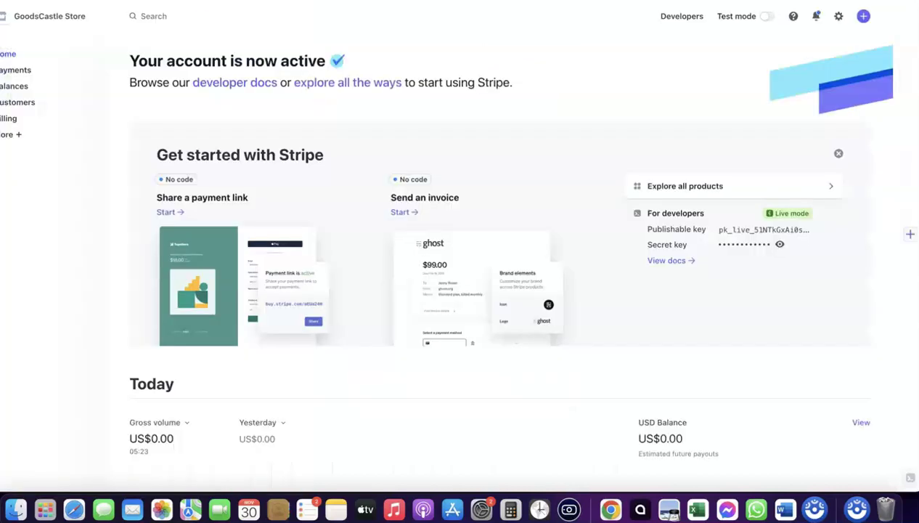
pyautogui.click(397, 214)
pyautogui.click(87, 17)
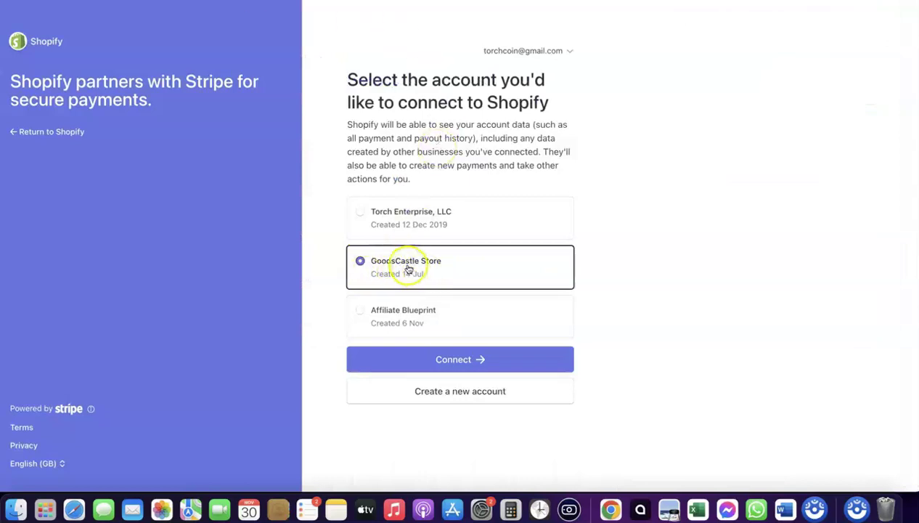
# Connect the GoodsCastle Store Stripe account to Shopify and go back to the store's payment settings
pyautogui.click(457, 361)
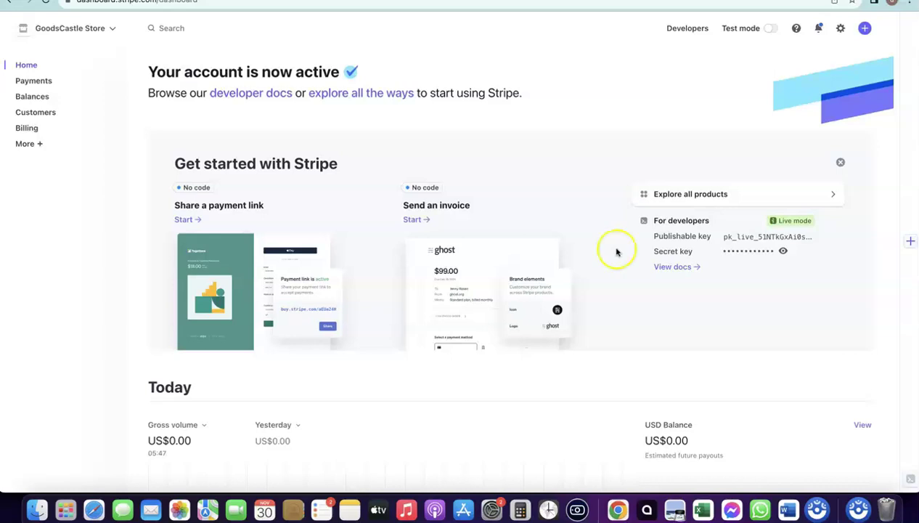
pyautogui.hotkey('ctrl', 'Tab')
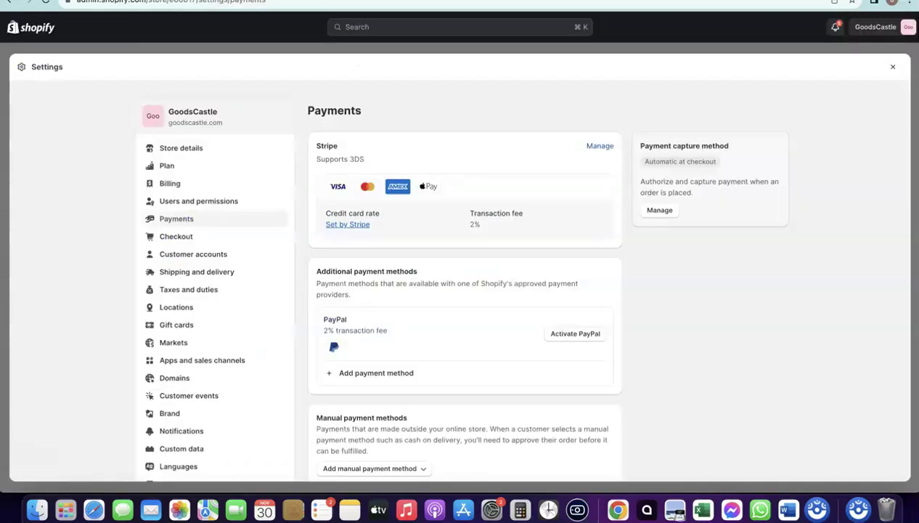
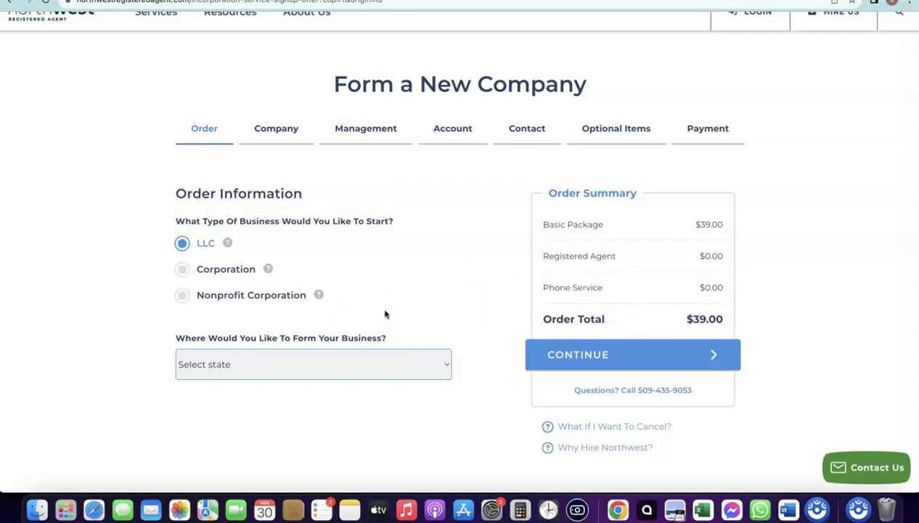
# Choose NM - New Mexico as the state for forming the LLC, review the order summary costs, and continue to the company details
pyautogui.click(318, 368)
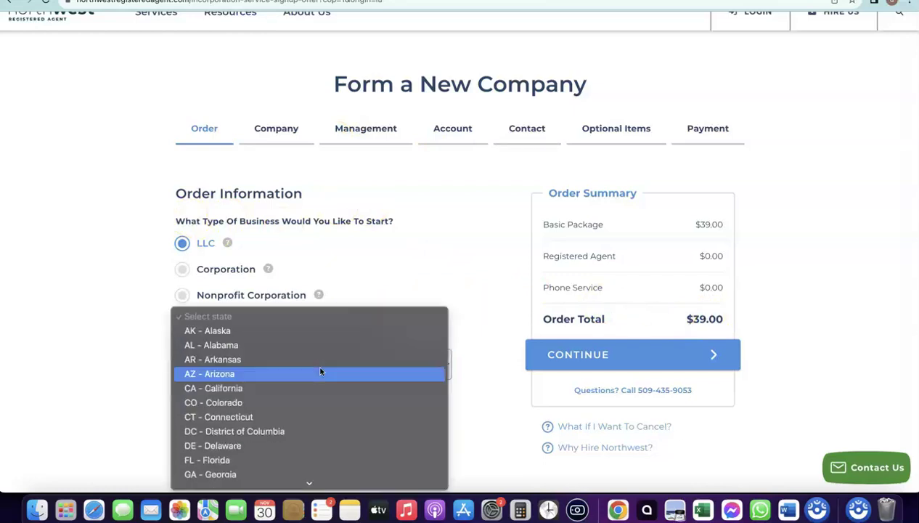
pyautogui.scroll(-5, 320, 371)
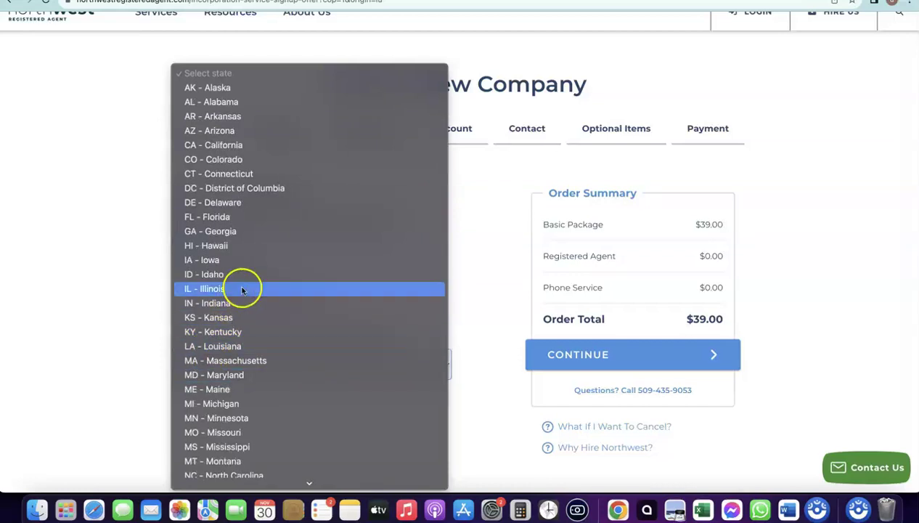
pyautogui.scroll(-6, 237, 294)
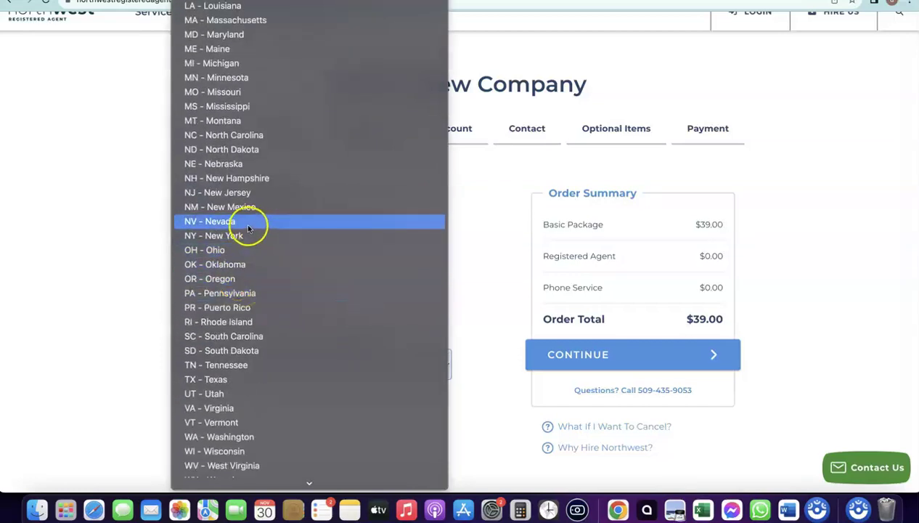
pyautogui.click(233, 207)
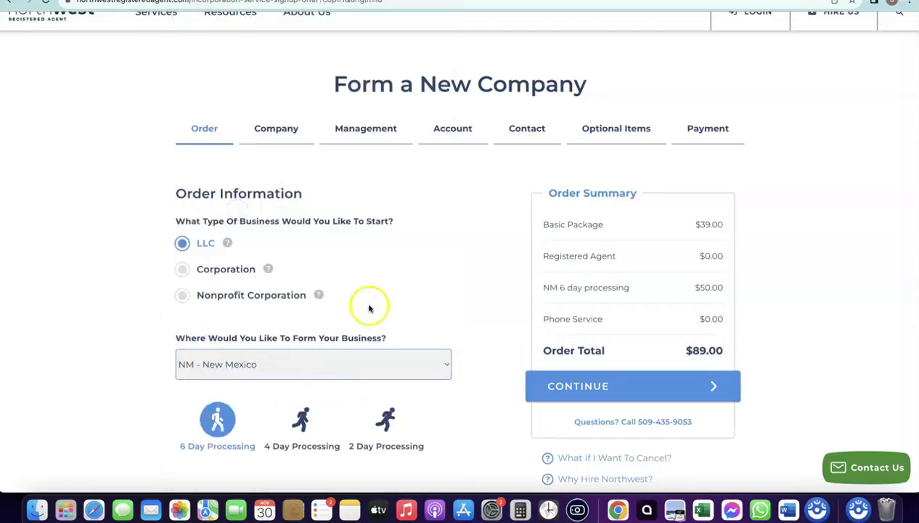
pyautogui.scroll(-1, 376, 287)
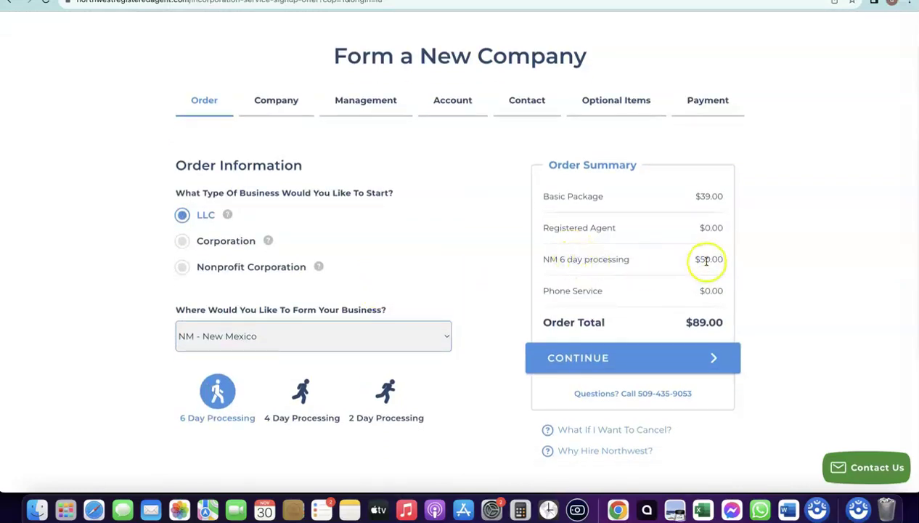
pyautogui.scroll(5, 701, 262)
pyautogui.hscroll(-3, 697, 261)
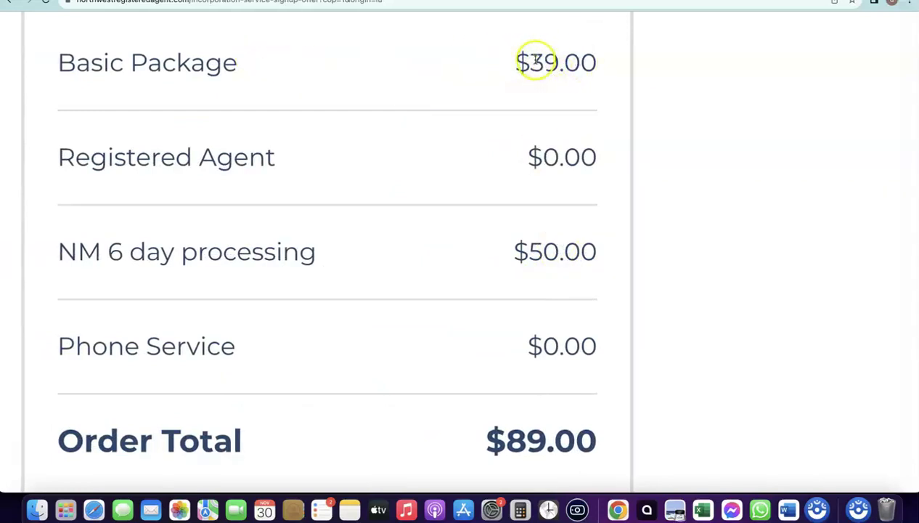
pyautogui.scroll(-5, 538, 65)
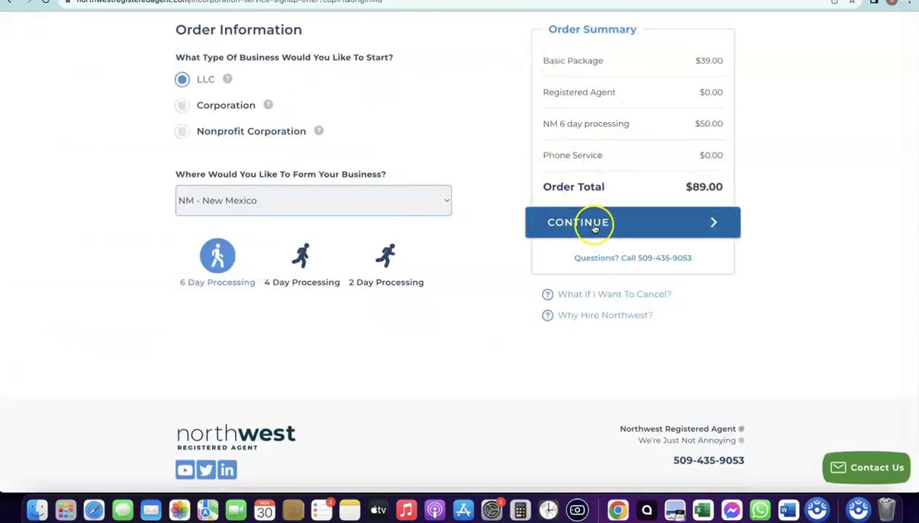
pyautogui.click(587, 222)
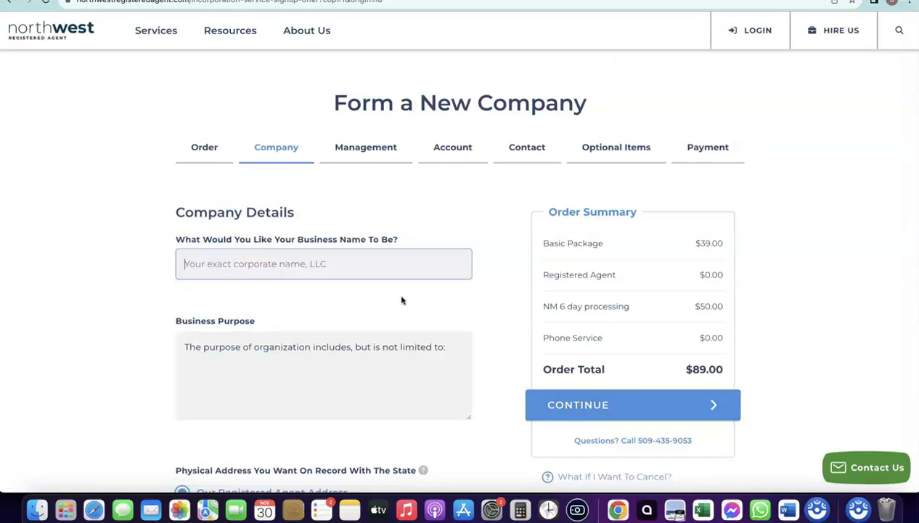
# Enter the business name Dropshipping Hustle, add "Dropshipping and eCommerce" to the business purpose, and continue to the company management details
pyautogui.click(357, 263)
pyautogui.write('Dr')
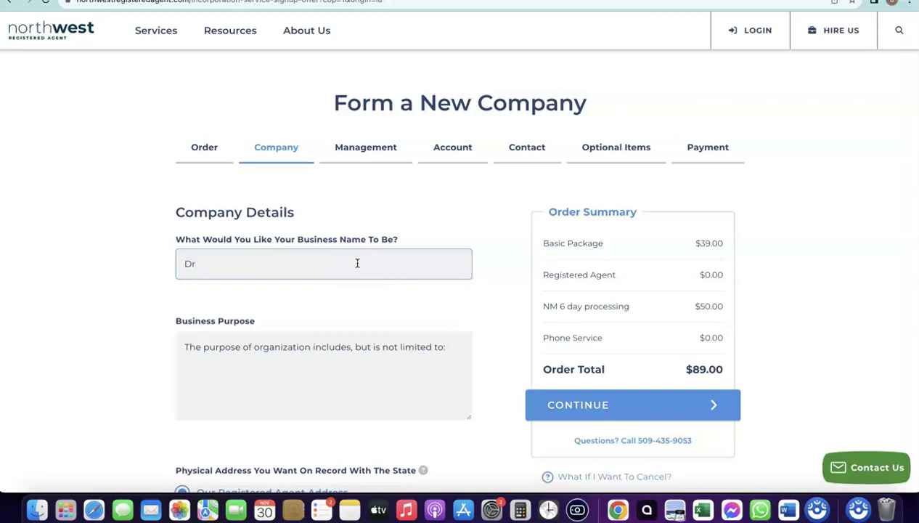
pyautogui.write('opshipping Hustle')
pyautogui.press('Tab')
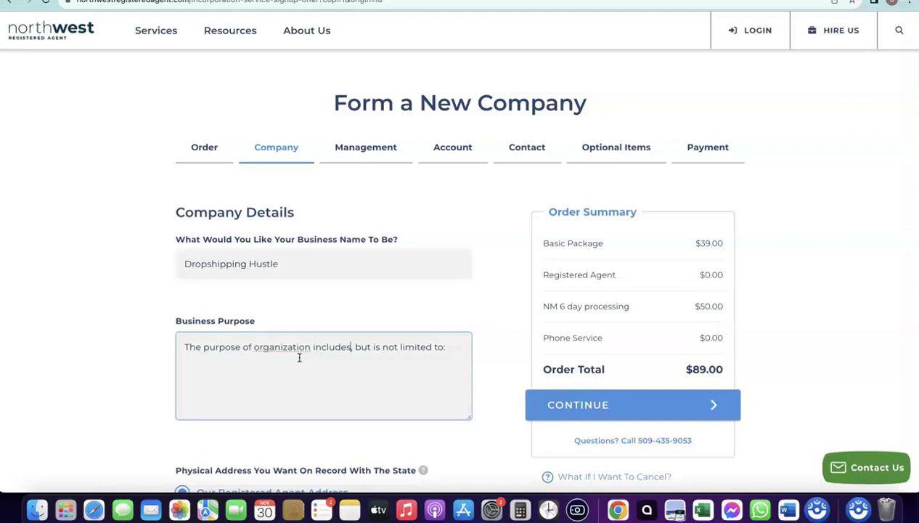
pyautogui.click(524, 387)
pyautogui.write('Dropshipping and eCommerce')
pyautogui.scroll(-1, 472, 283)
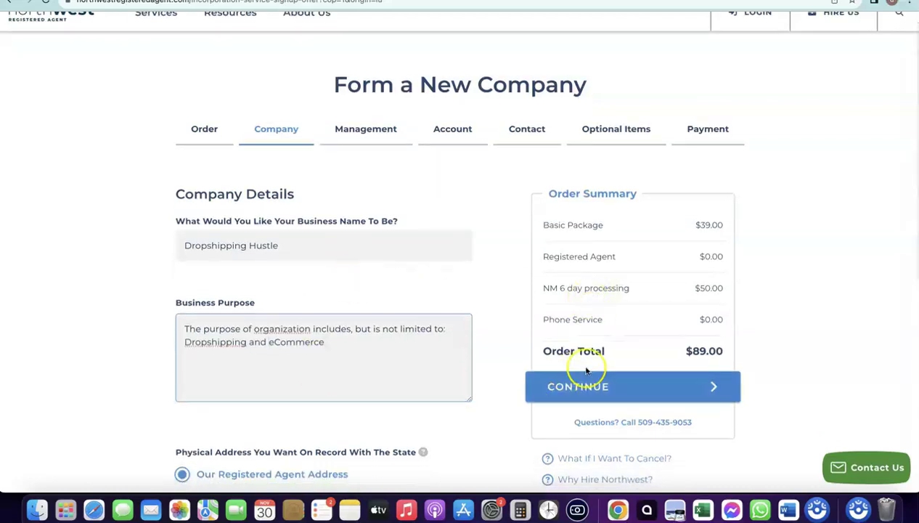
pyautogui.scroll(-1, 588, 370)
pyautogui.click(621, 369)
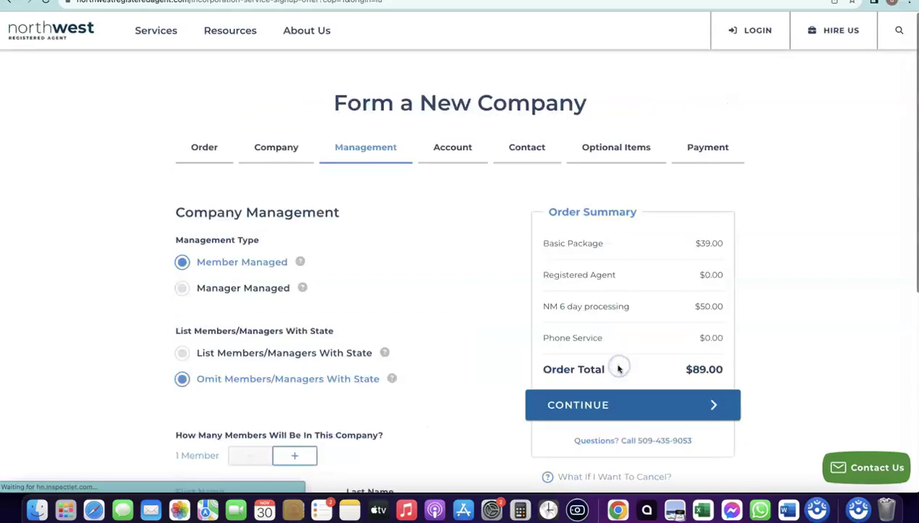
# Set the company's management type to Manager Managed and review the member and manager name and address fields
pyautogui.scroll(-1, 356, 281)
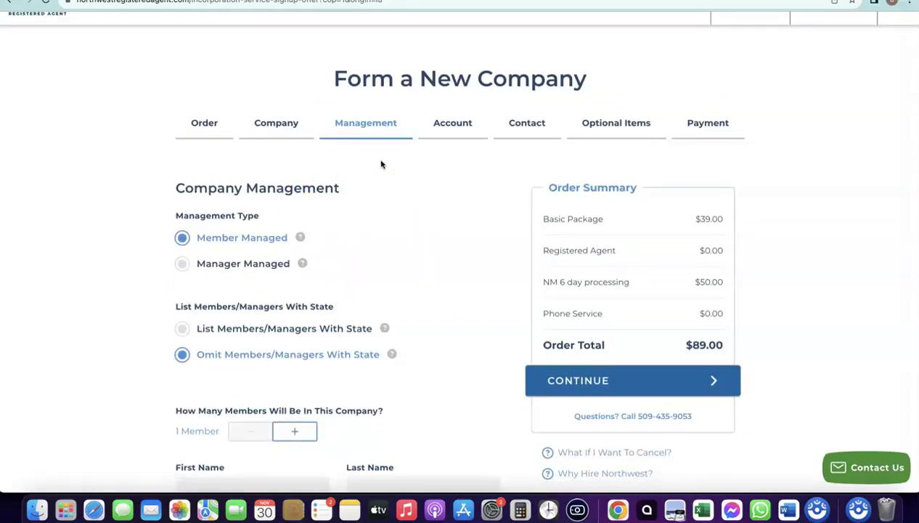
pyautogui.click(182, 265)
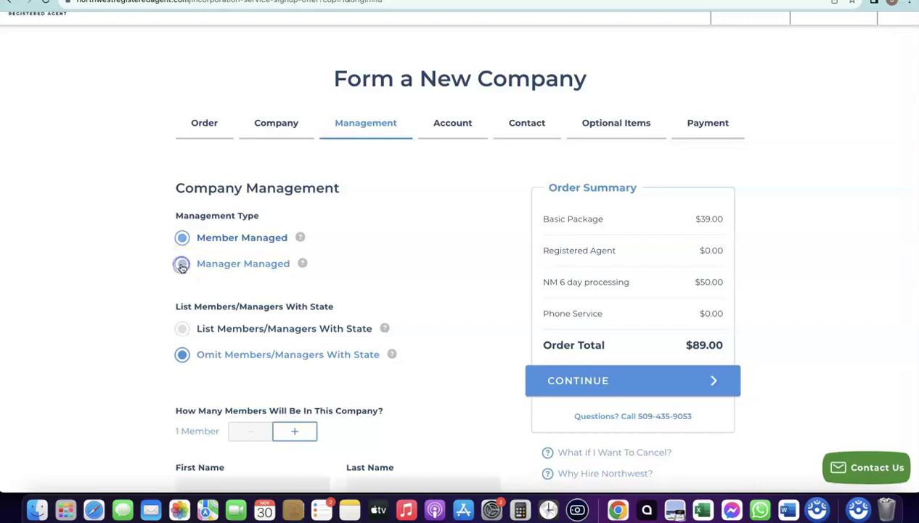
pyautogui.scroll(-1, 311, 250)
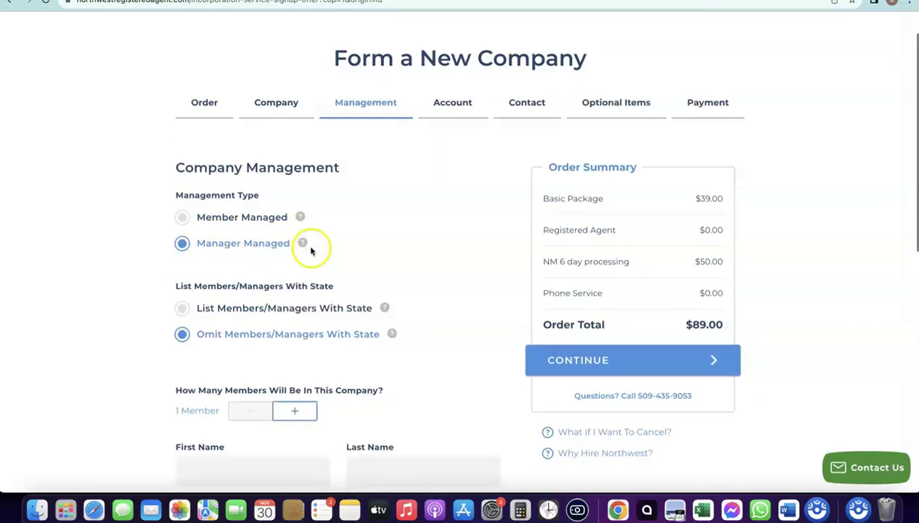
pyautogui.scroll(-1, 345, 219)
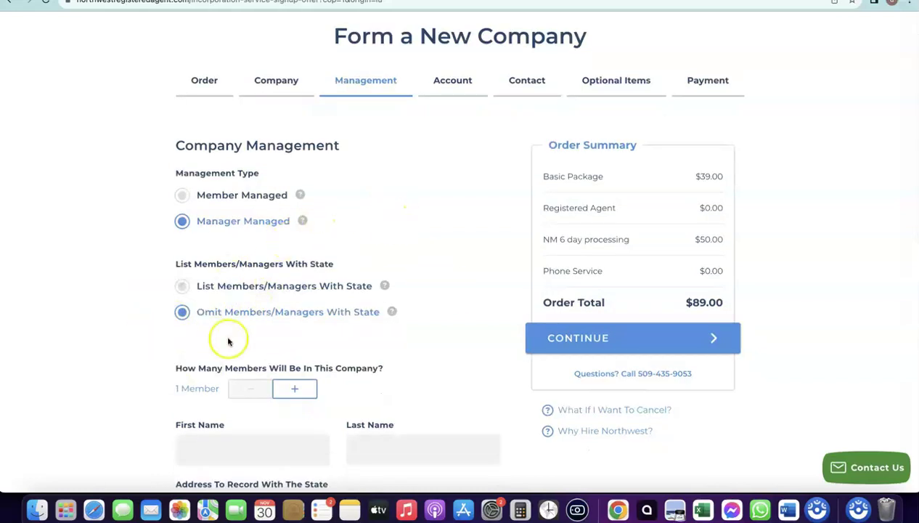
pyautogui.scroll(-5, 365, 260)
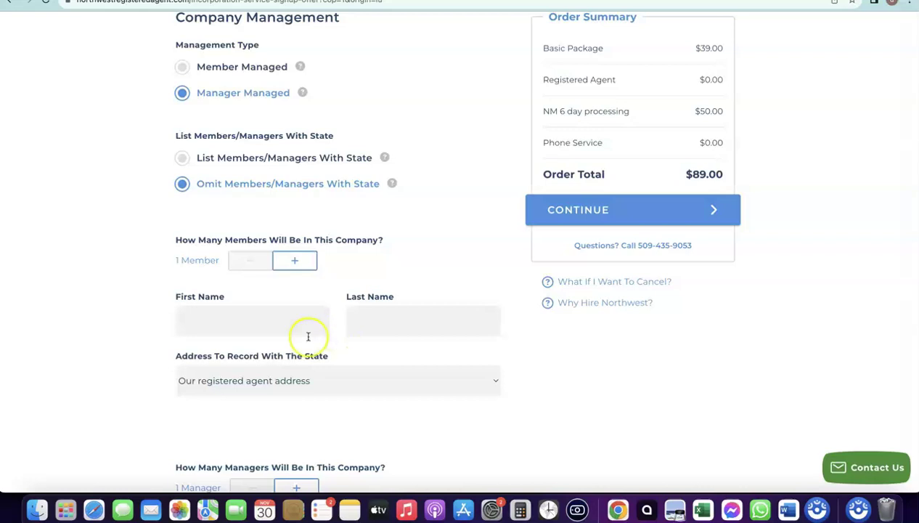
pyautogui.scroll(-2, 382, 305)
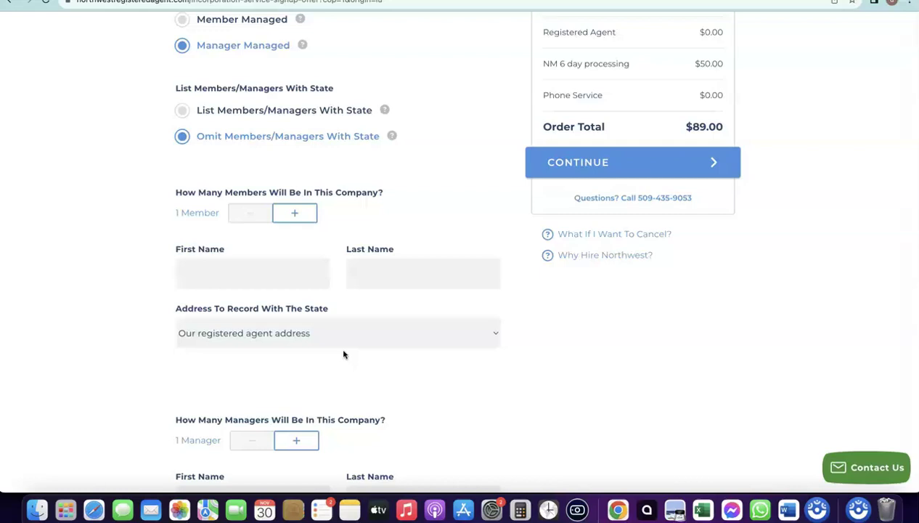
pyautogui.scroll(-5, 344, 354)
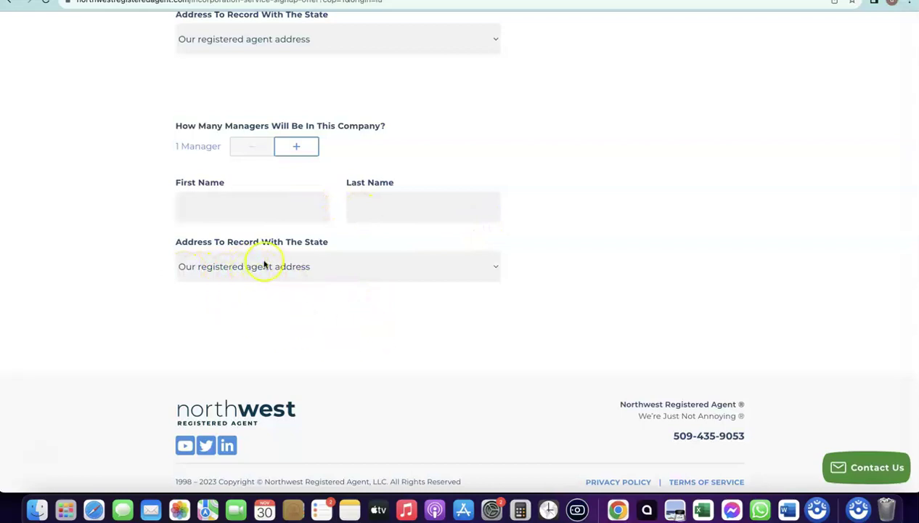
pyautogui.scroll(3, 468, 283)
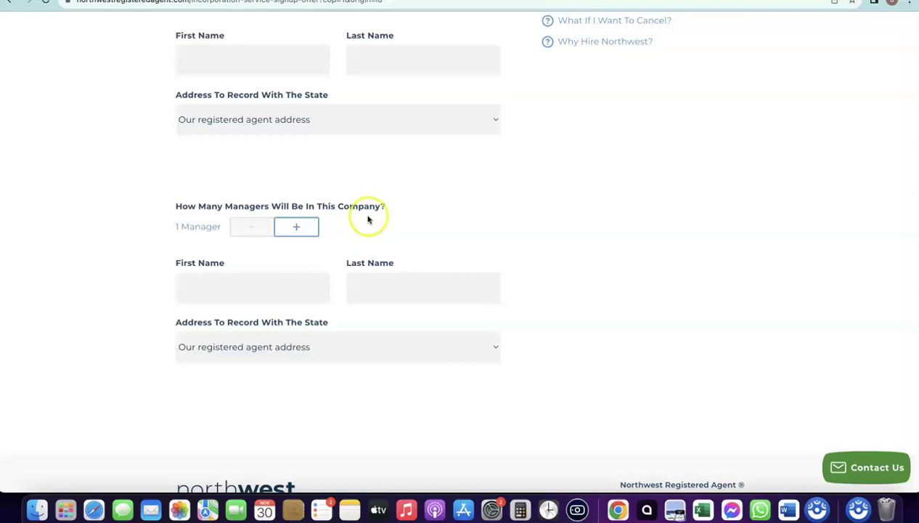
pyautogui.scroll(3, 368, 215)
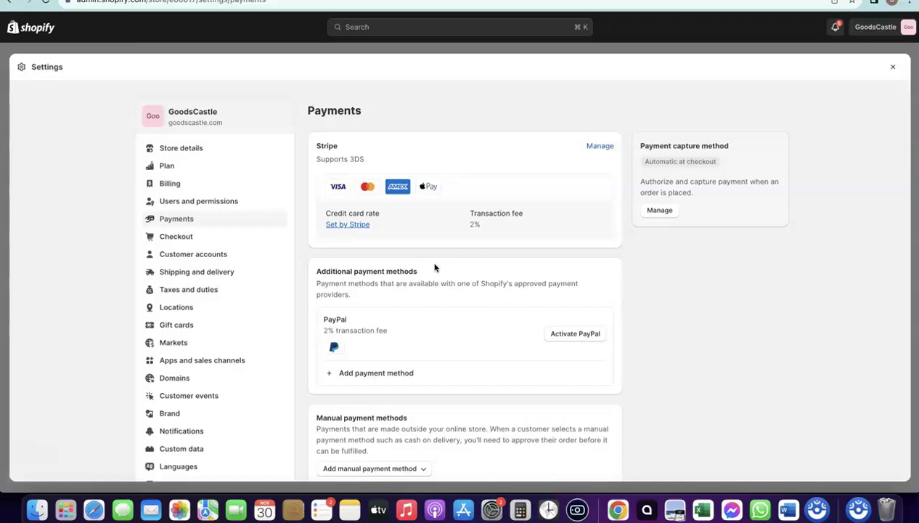
# Review the Shopify help page on supported countries, highlight "Shopify Payments" in its heading, and check the store's payment settings
pyautogui.click(419, 265)
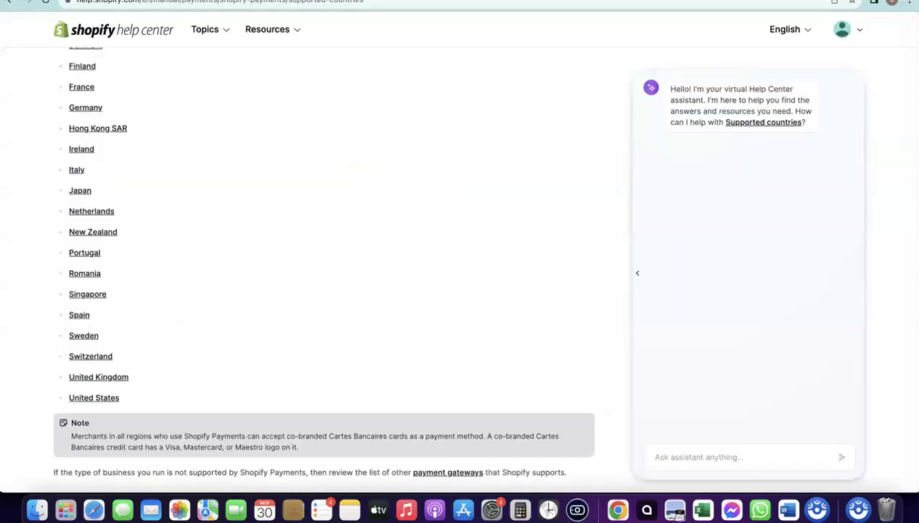
pyautogui.scroll(5, 295, 149)
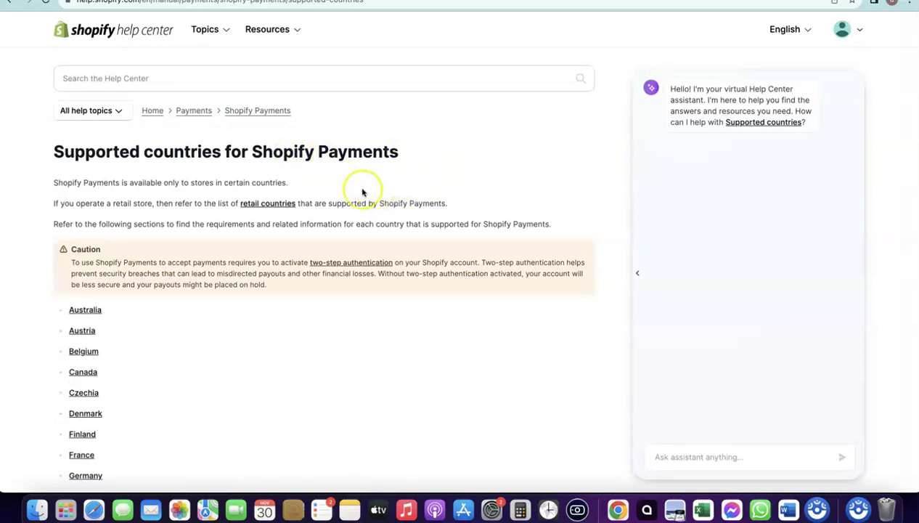
pyautogui.moveTo(252, 151); pyautogui.dragTo(419, 157)
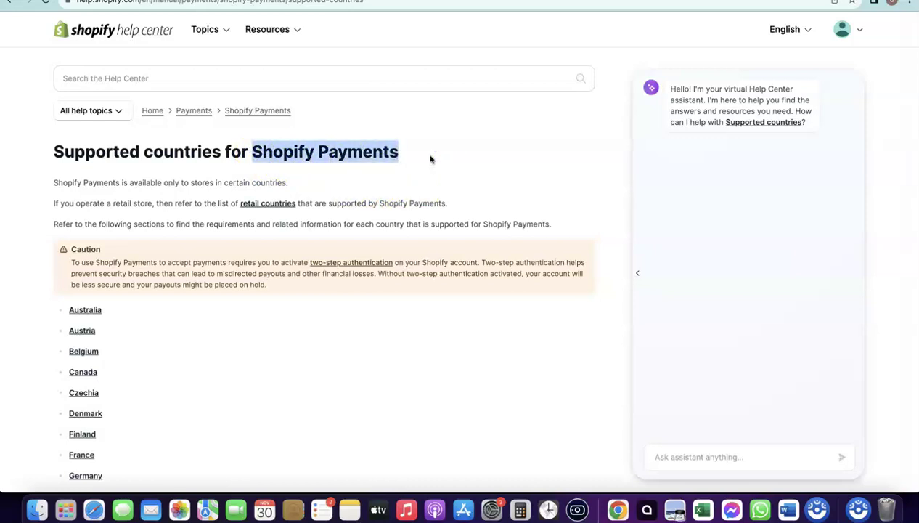
pyautogui.click(132, 9)
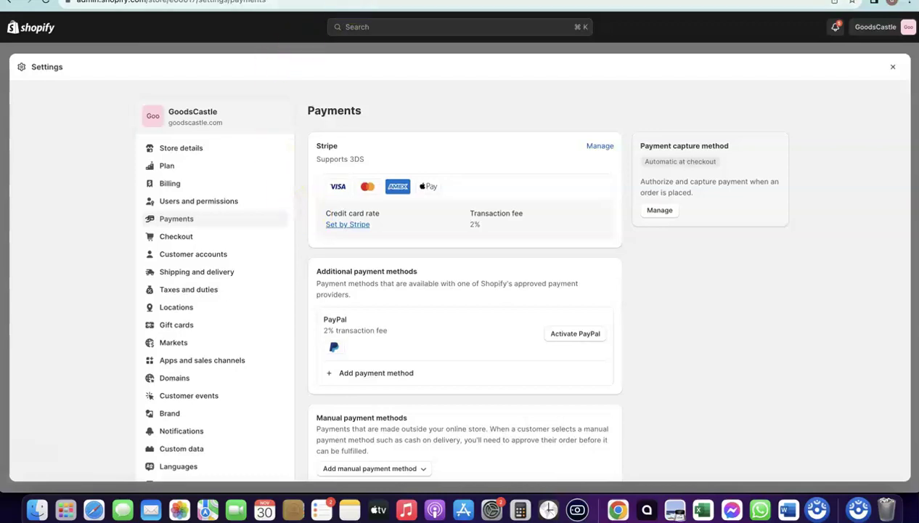
pyautogui.click(328, 29)
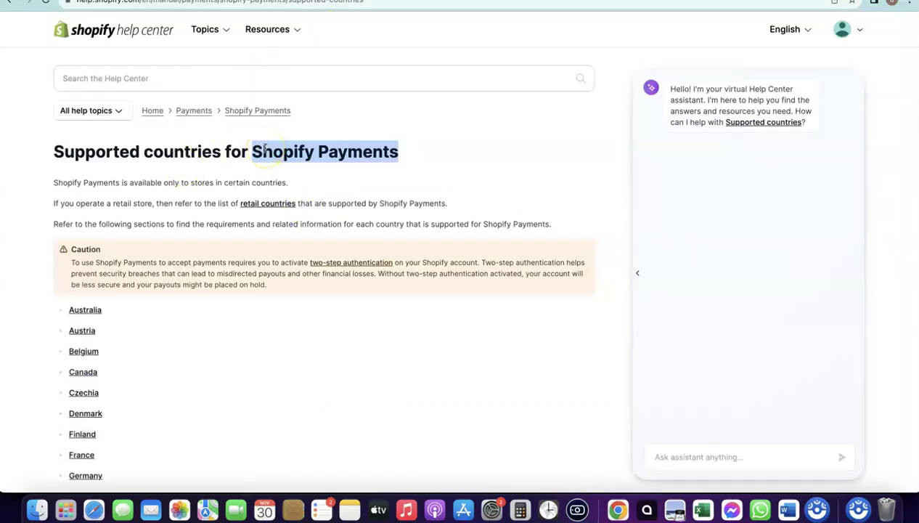
pyautogui.moveTo(254, 149); pyautogui.dragTo(397, 151)
# Check the Northwest company management form, and return to the Shopify help page to highlight "Shopify Payments" in its heading again
pyautogui.click(494, 1)
pyautogui.scroll(15, 409, 138)
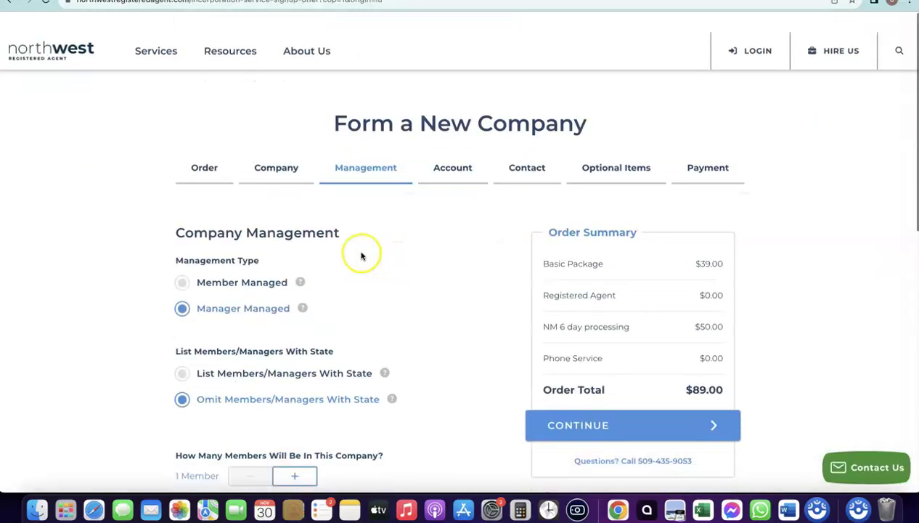
pyautogui.scroll(-1, 360, 252)
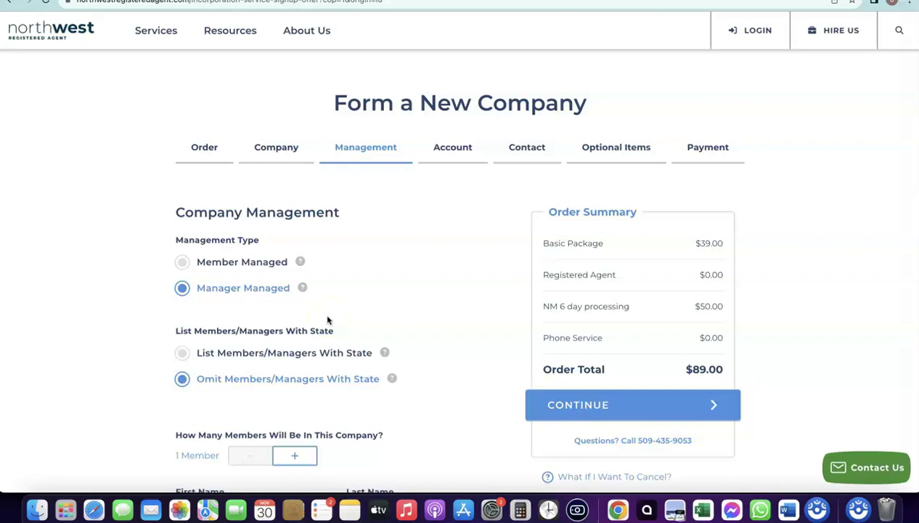
pyautogui.click(305, 0)
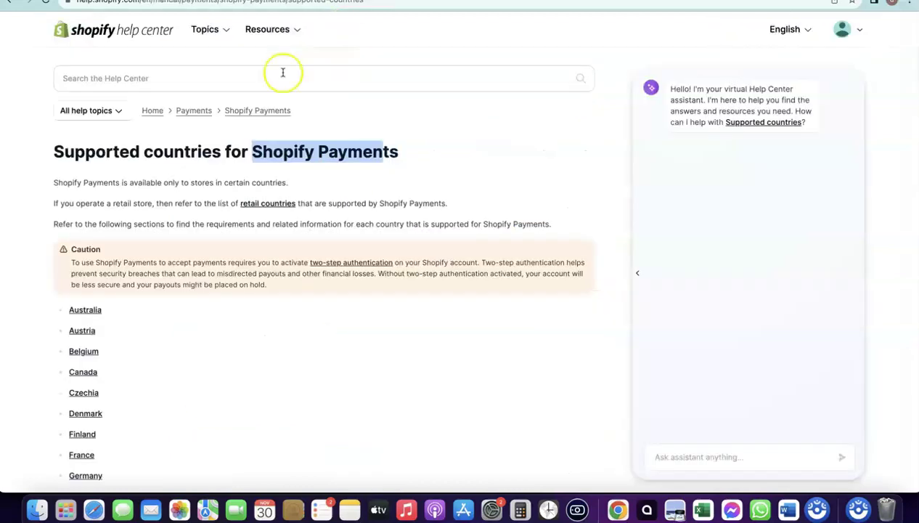
pyautogui.click(263, 149)
pyautogui.moveTo(254, 151); pyautogui.dragTo(435, 156)
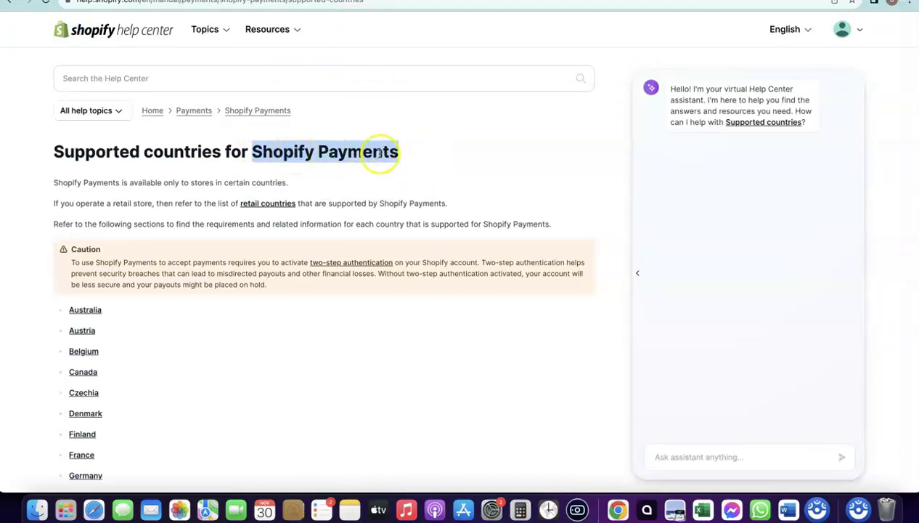
# Revisit the Stripe dashboard, the Northwest form and the supported countries page, and return to the Shopify store's payment settings
pyautogui.click(454, 6)
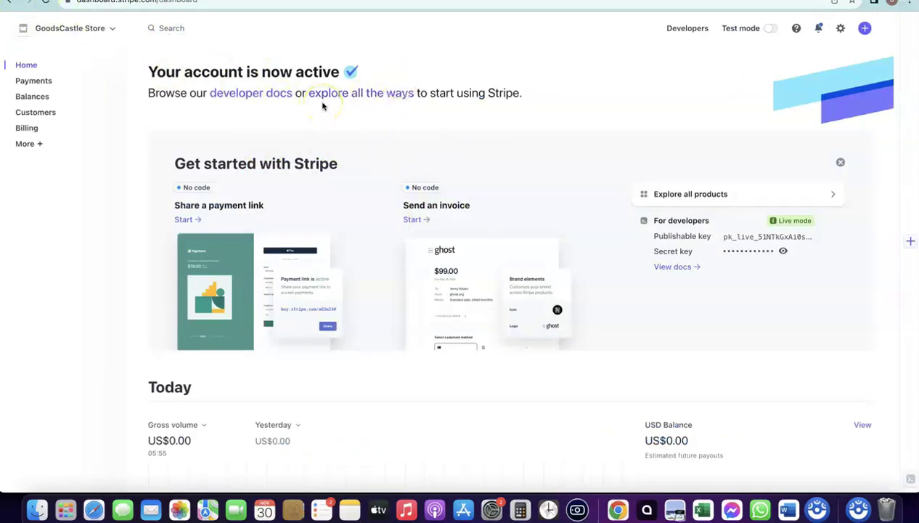
pyautogui.click(480, 4)
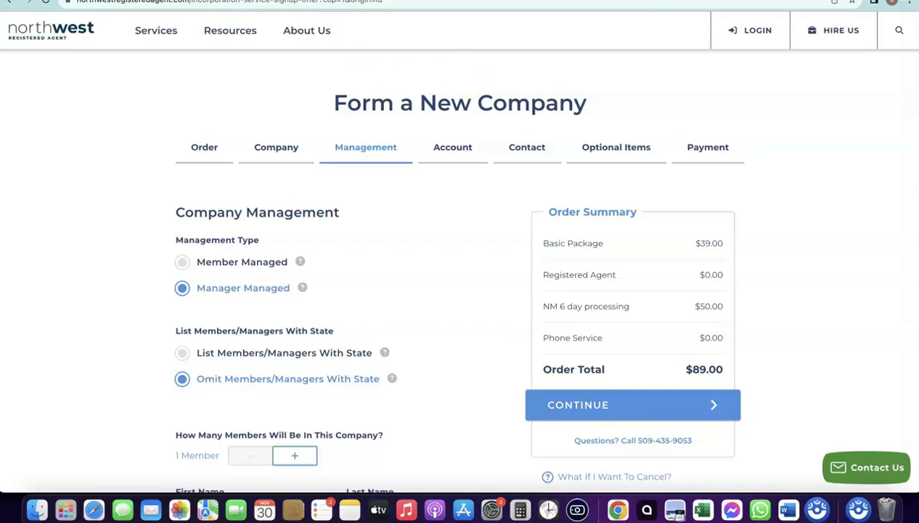
pyautogui.click(356, 2)
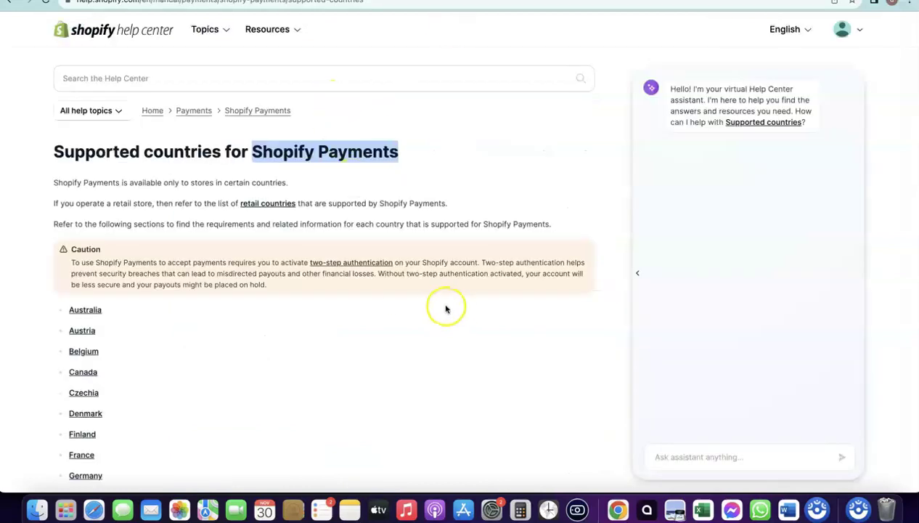
pyautogui.hotkey('ctrl', 'Tab')
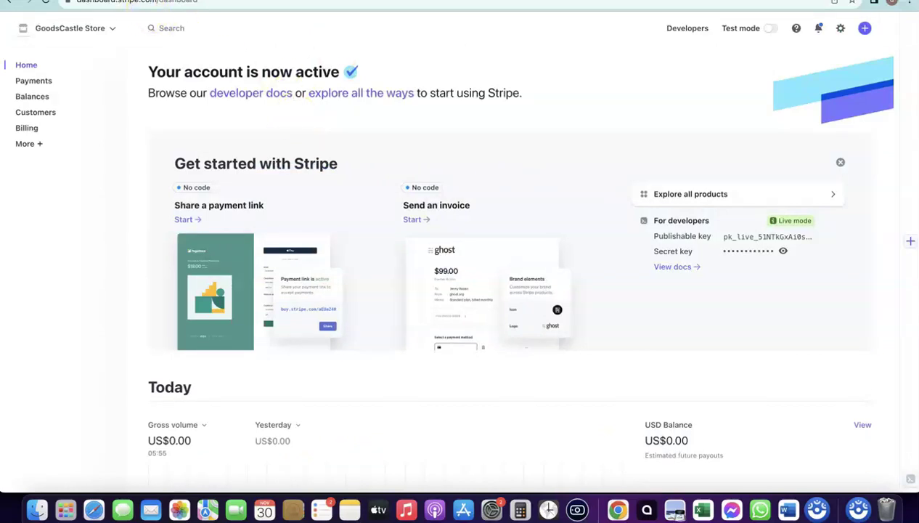
pyautogui.hotkey('ctrl', 'Tab')
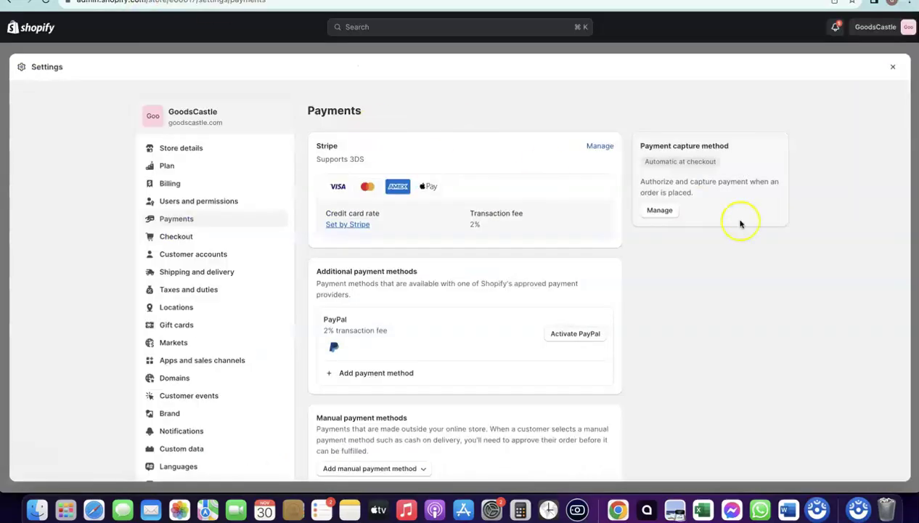